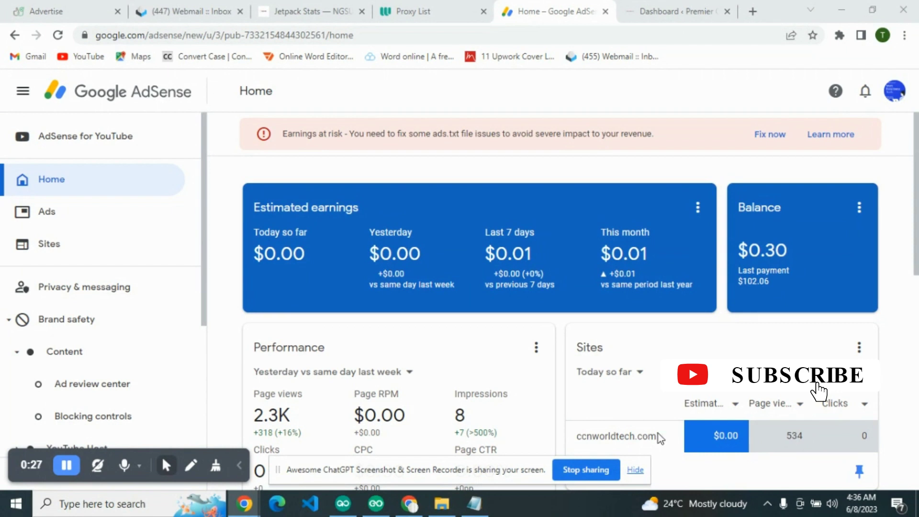
Scroll through the AdSense Home page with its $0.30 balance and ads.txt warning
scroll(917, 253, down, 3)
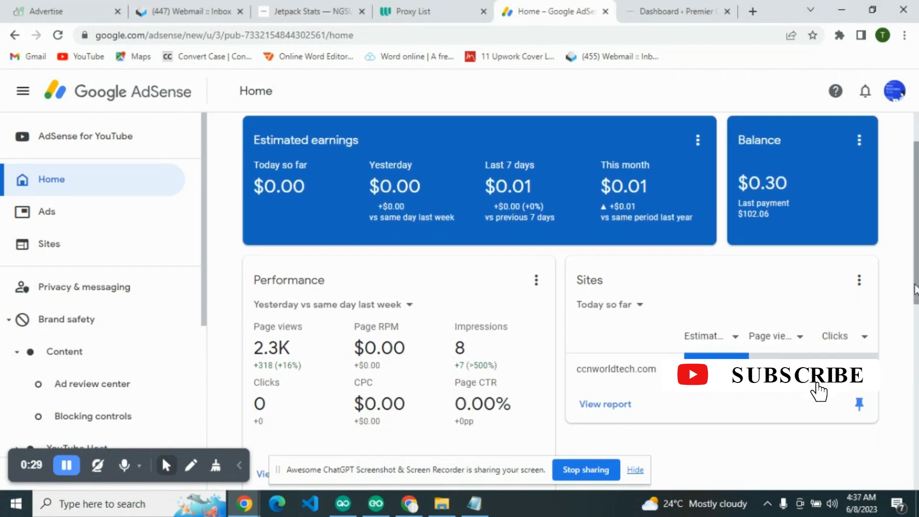
scroll(915, 244, up, 3)
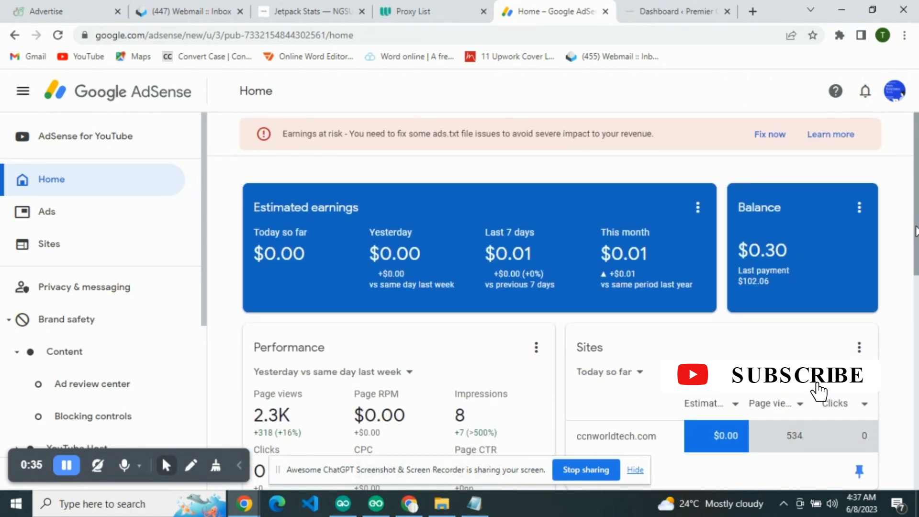
Bring back the 'low cpc advertisers' Notepad file and scroll up through its domain list
click(476, 503)
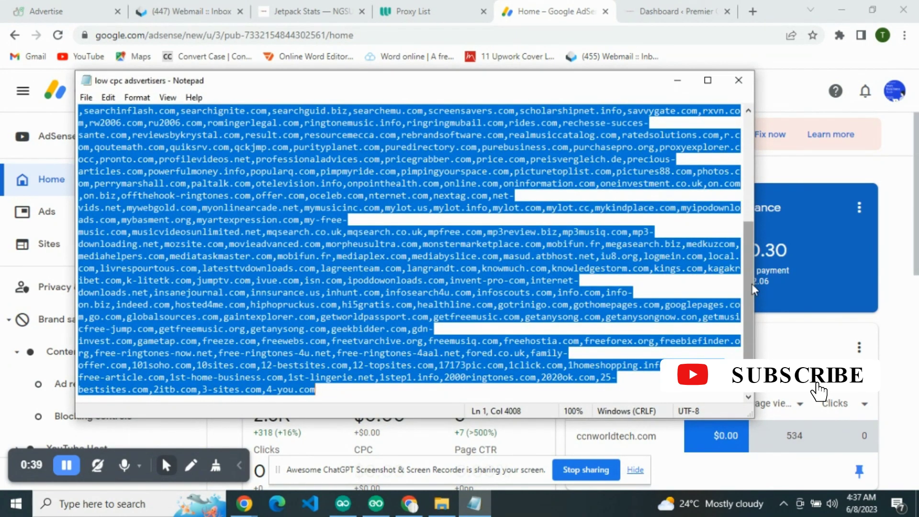
drag(752, 283, 754, 181)
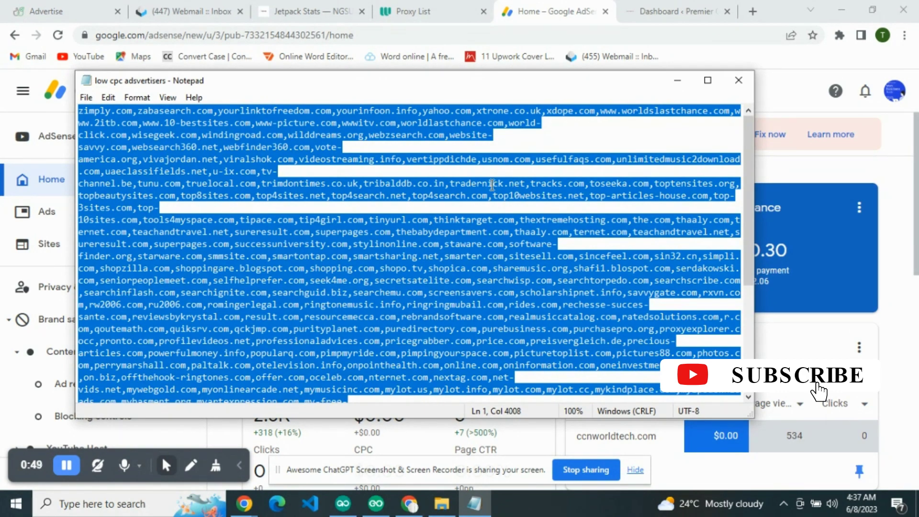
click(678, 86)
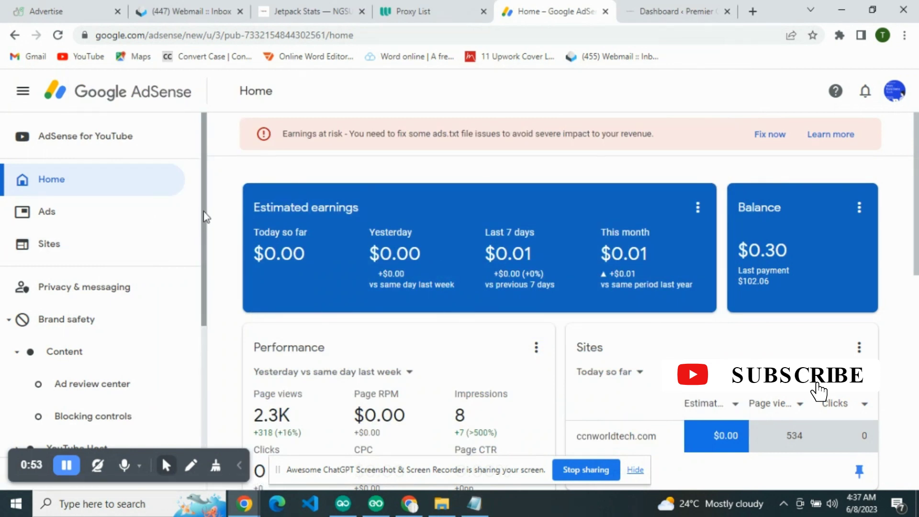
scroll(203, 215, down, 3)
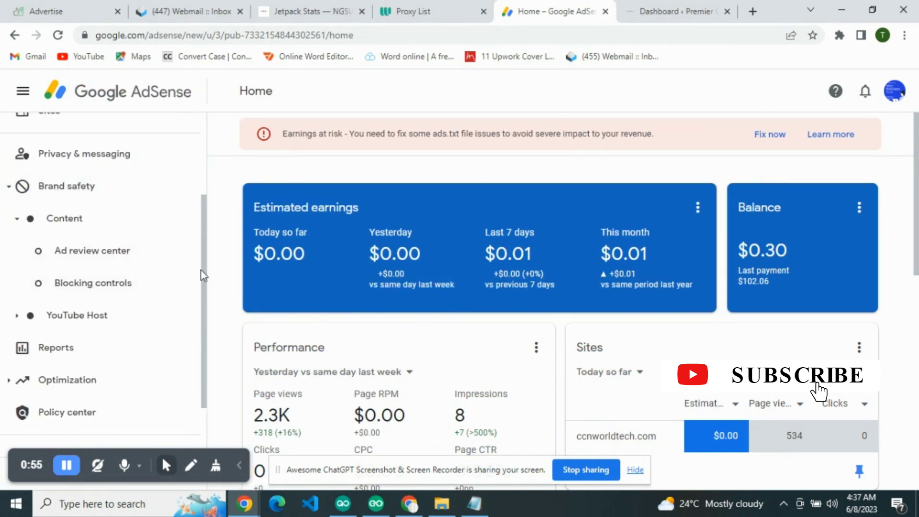
scroll(203, 261, up, 2)
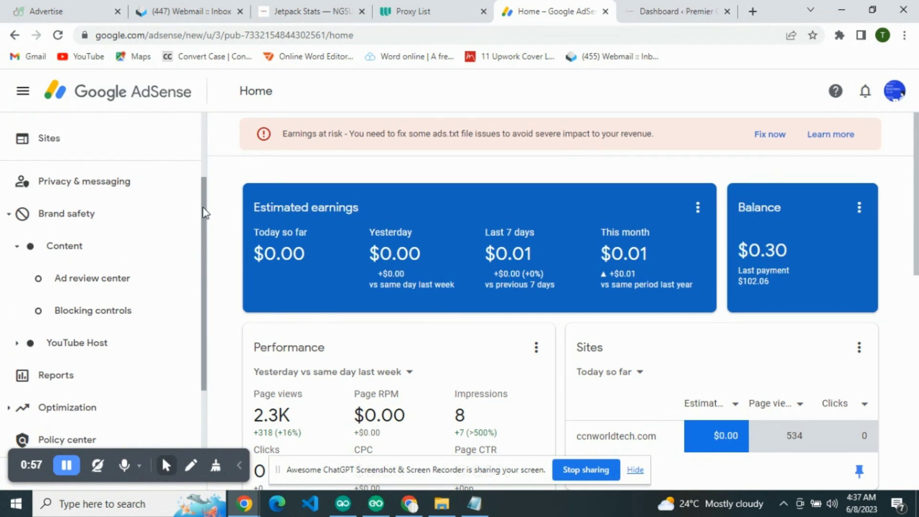
scroll(205, 257, down, 1)
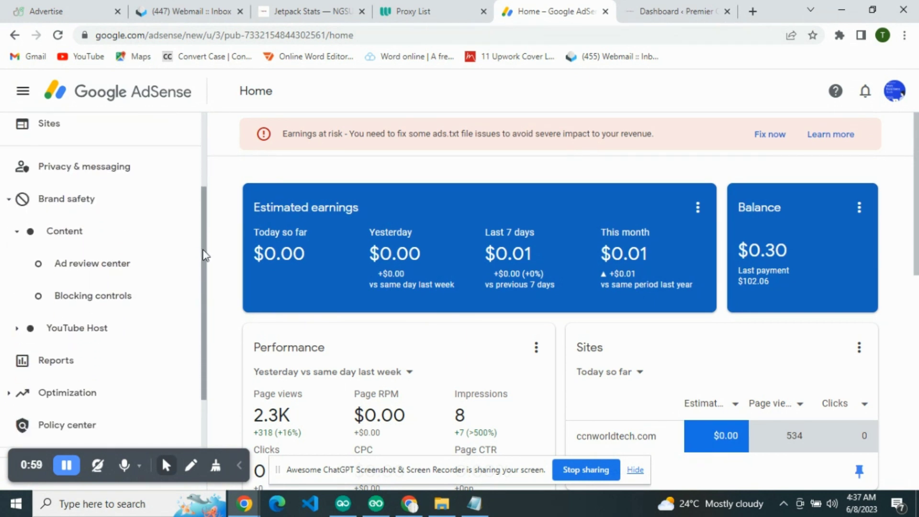
click(83, 231)
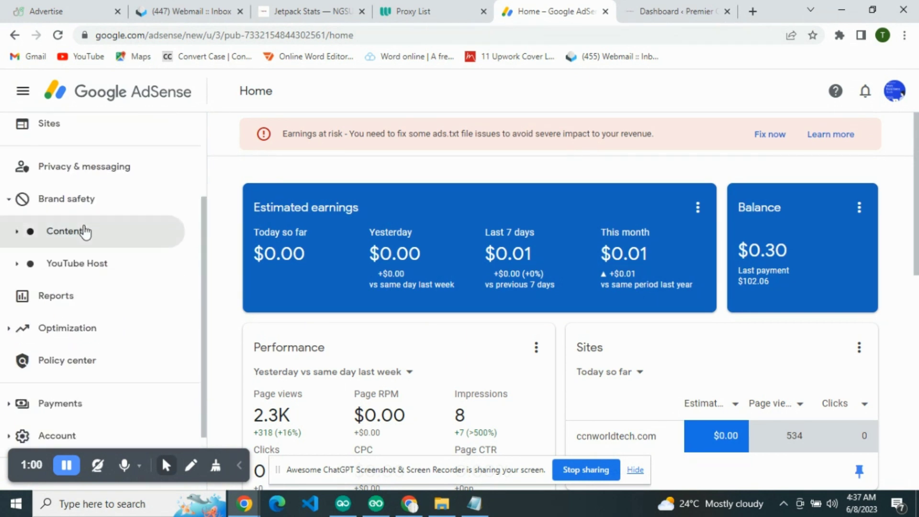
click(77, 199)
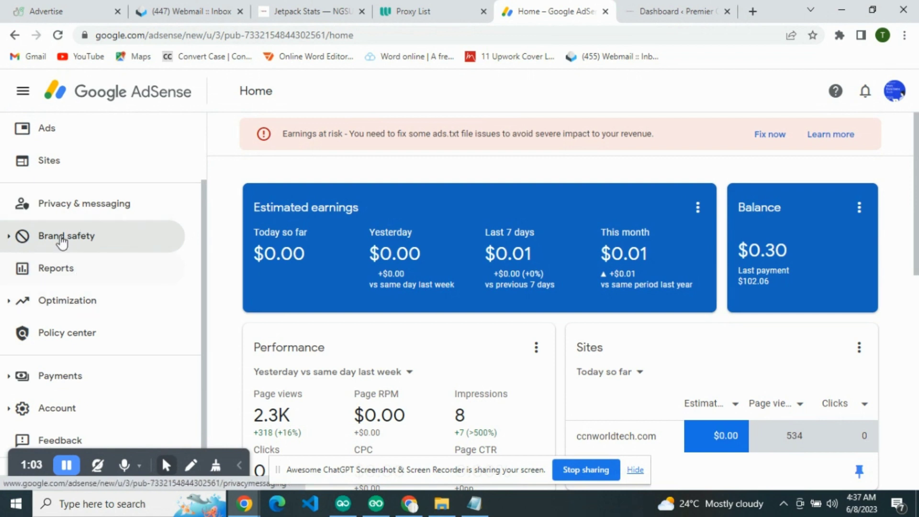
click(88, 246)
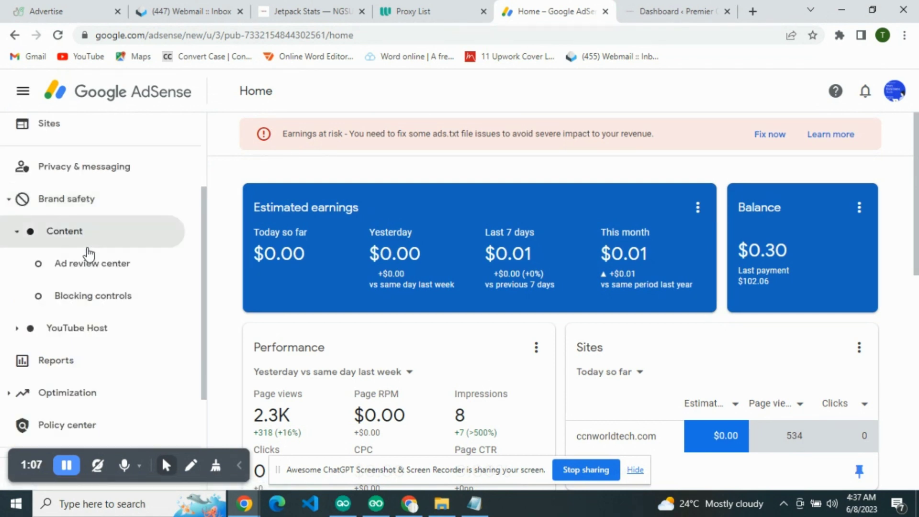
Go to Blocking controls and open Manage Advertiser URLs, showing 265 of 500 blocks remaining
click(100, 299)
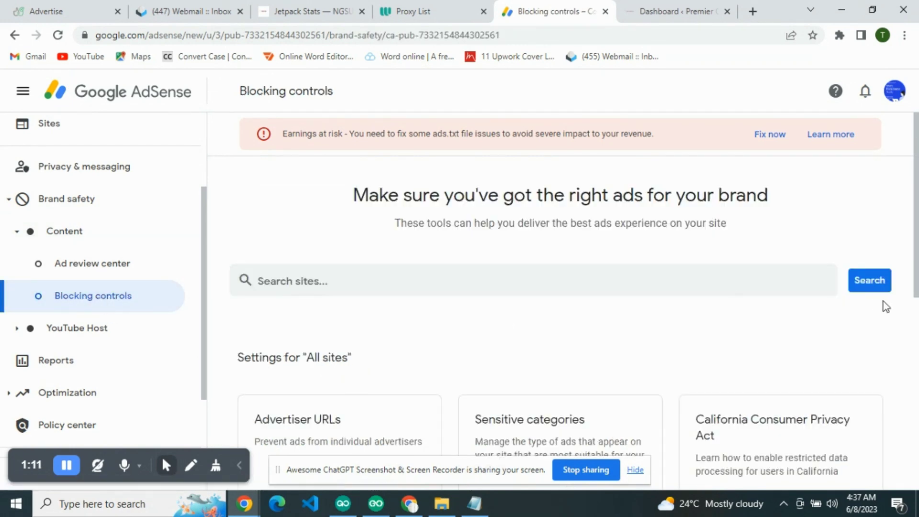
scroll(917, 203, down, 4)
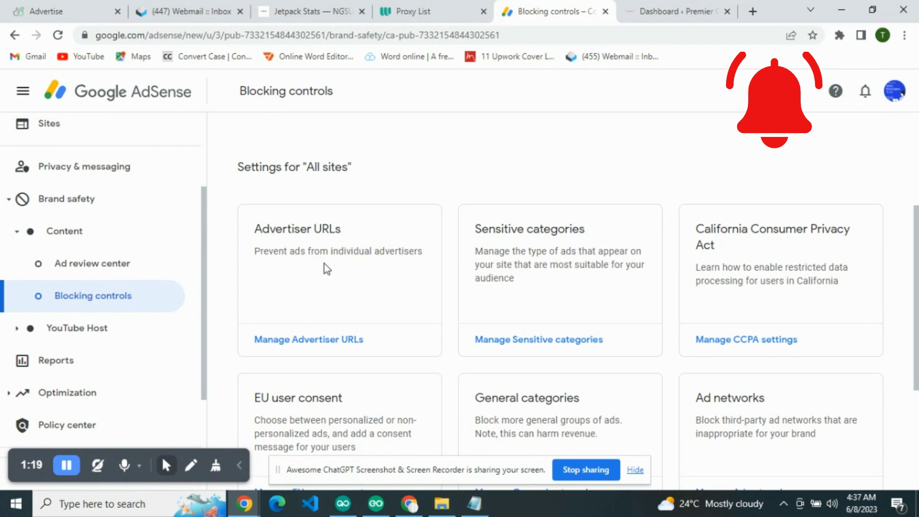
click(321, 341)
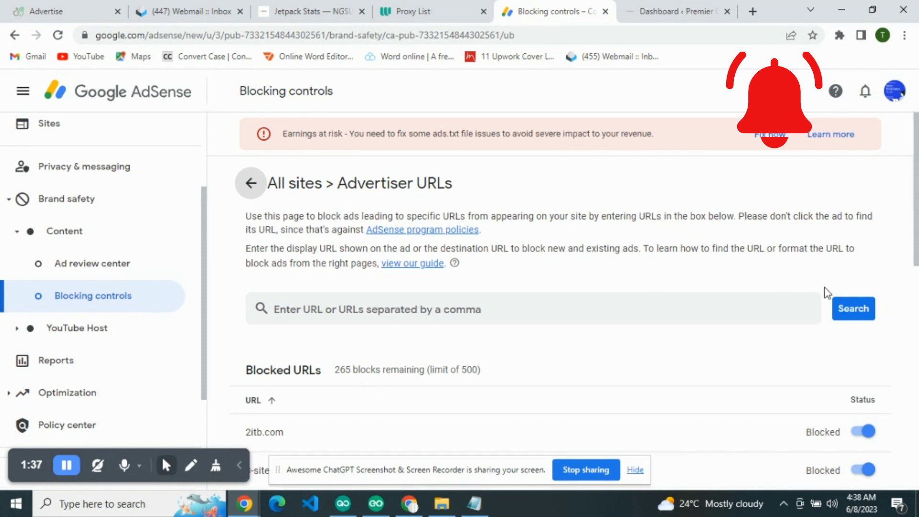
Switch 2itb.com, 3-sites.com, 4-you.com and family-offer.com from Blocked to Allowed
drag(916, 201, 917, 244)
click(862, 250)
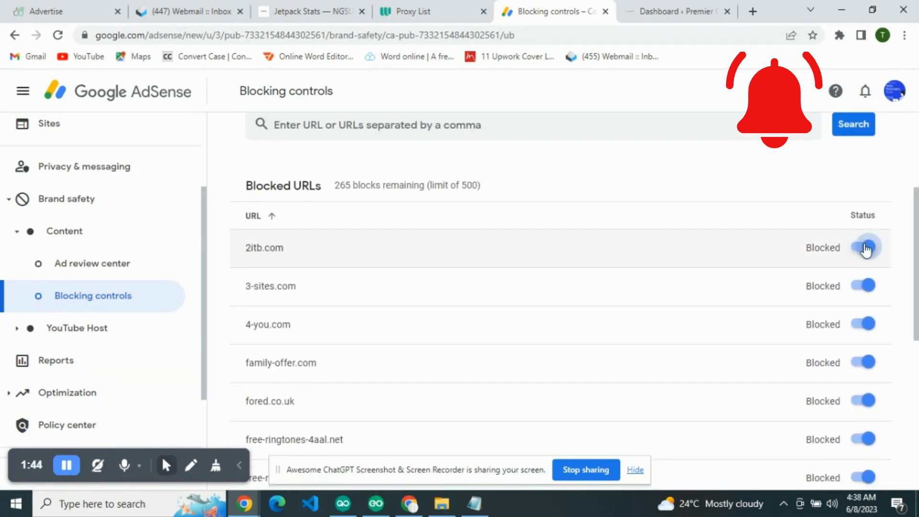
click(865, 287)
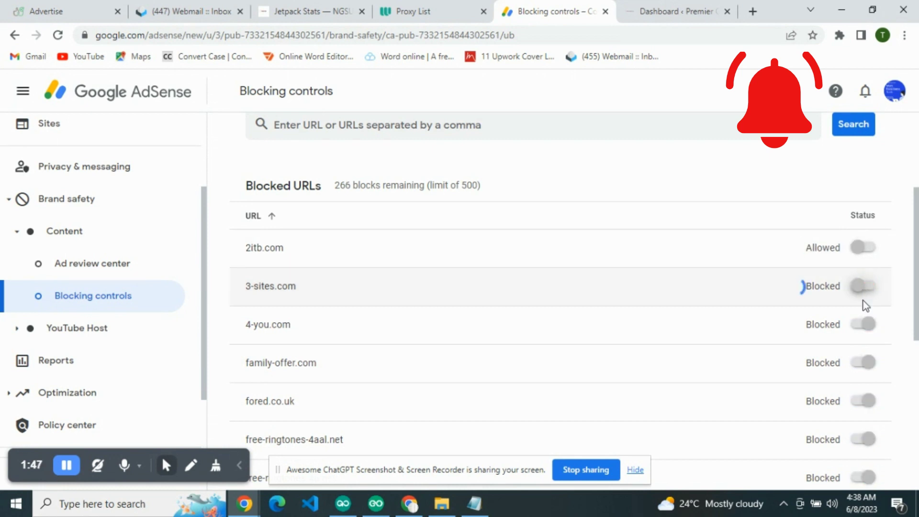
click(864, 327)
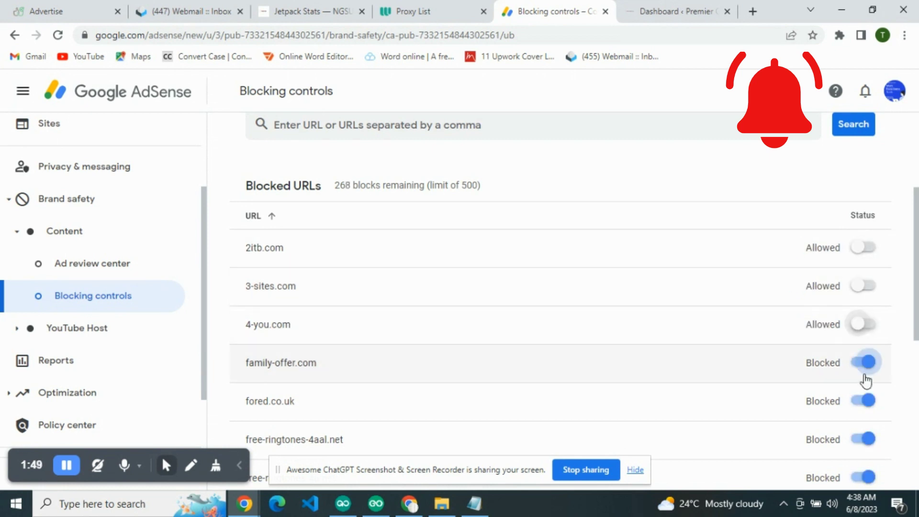
click(863, 364)
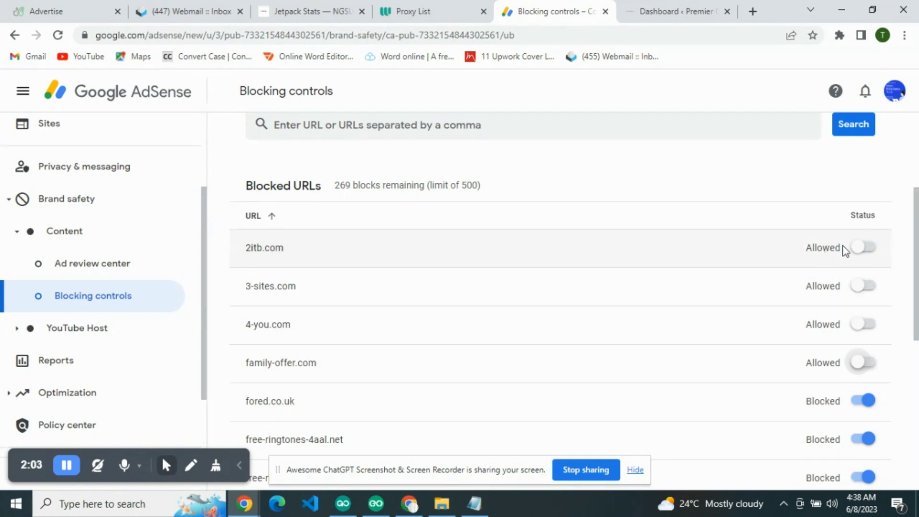
drag(842, 248, 803, 249)
click(816, 248)
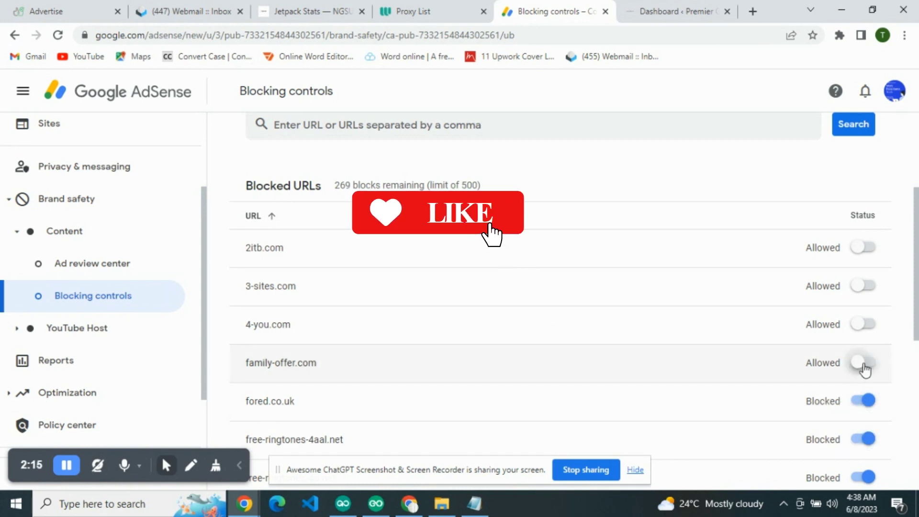
drag(917, 314, 917, 281)
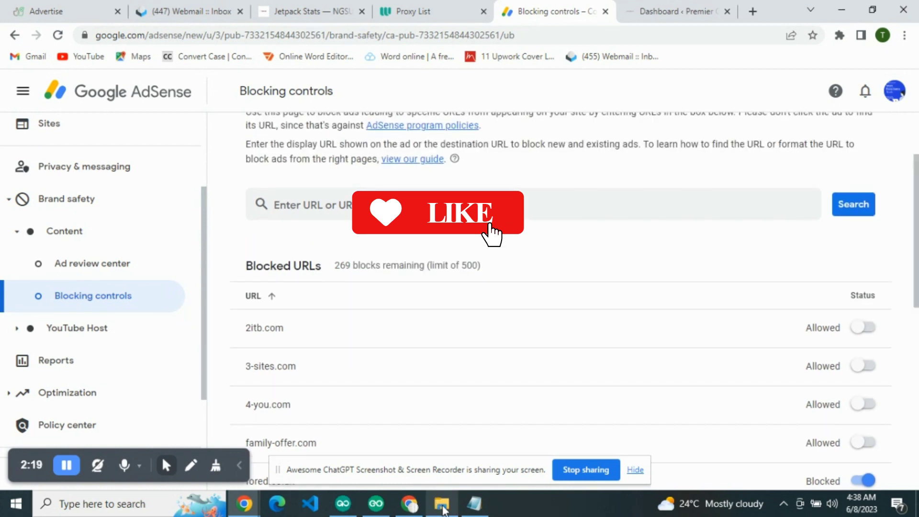
Check the Notepad URL list, minimize it, and place the cursor in the Enter URL field
click(476, 507)
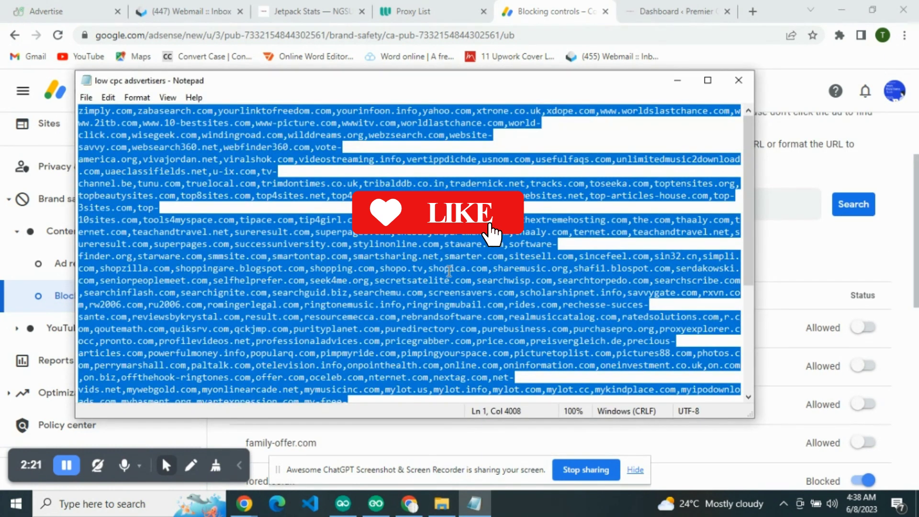
click(676, 85)
click(580, 204)
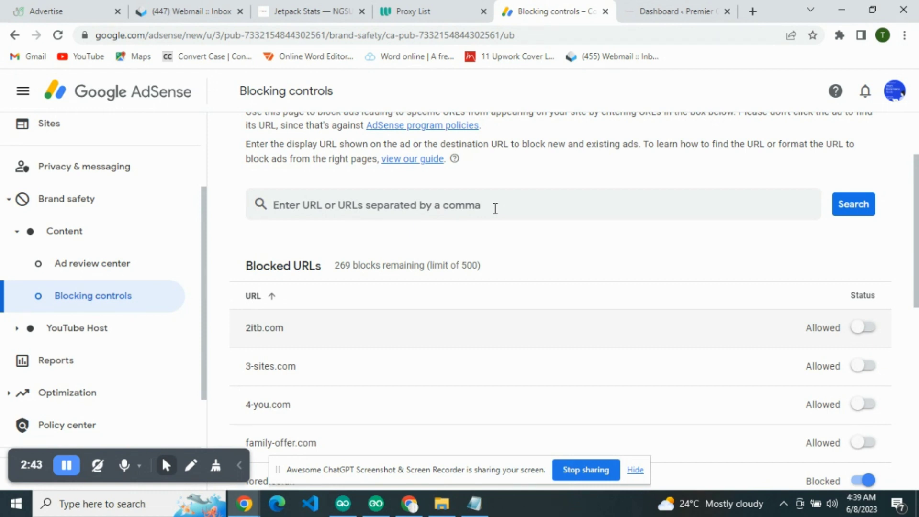
Paste the low-CPC advertiser URL list into the Enter URL field and search for them all
key(ctrl+v)
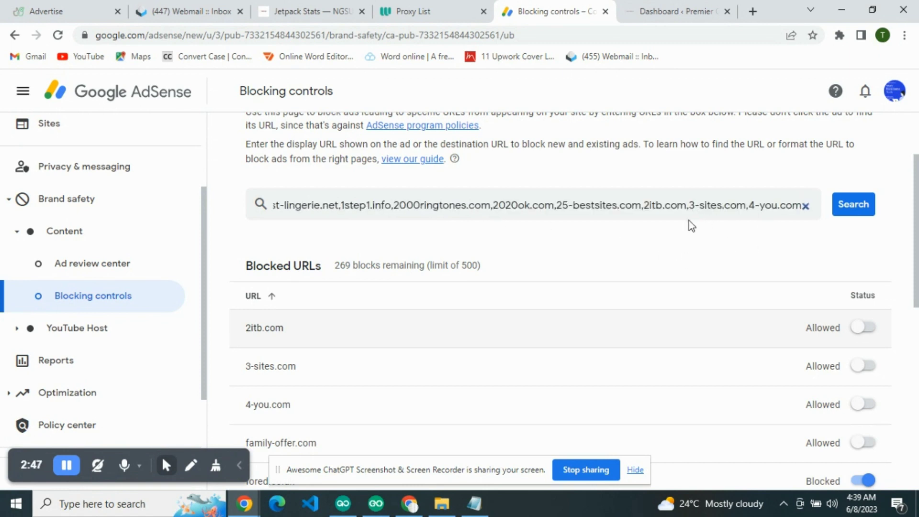
click(838, 213)
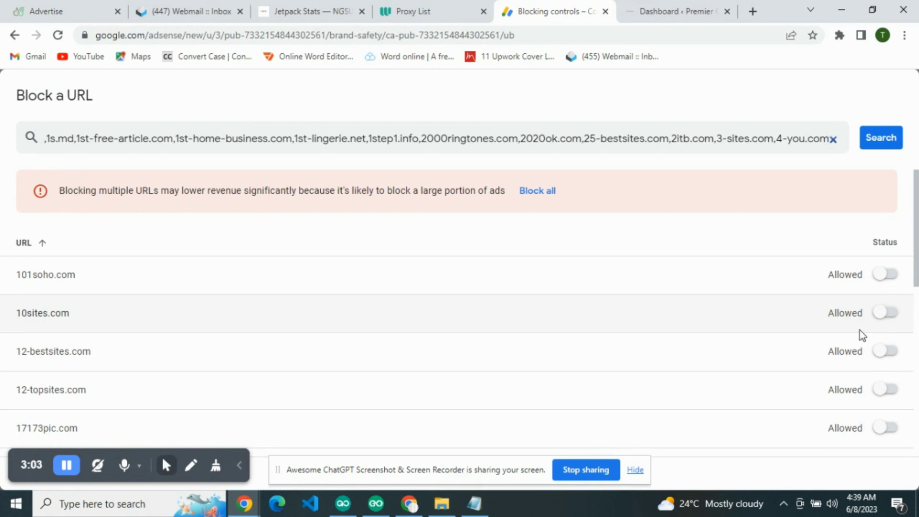
Block all found low-CPC URLs, such as 101soho.com and 10sites.com, and review the results
click(545, 197)
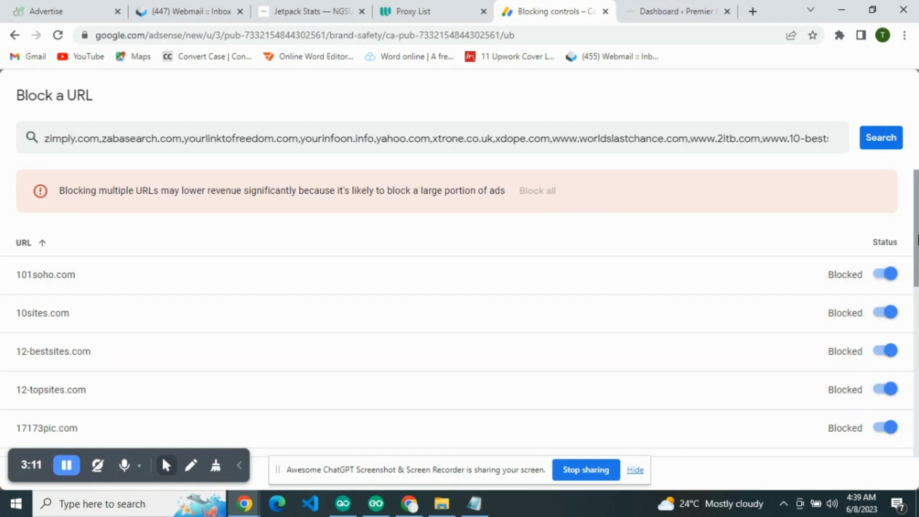
mouse_move(916, 242)
mouse_down()
mouse_move(917, 412)
mouse_move(917, 235)
mouse_up()
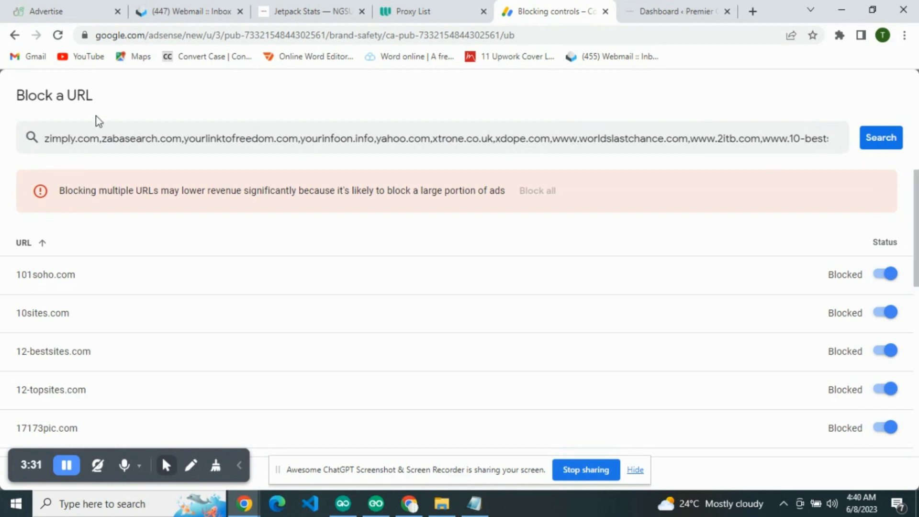
Open the second AdSense account's Home via the 'goo' suggestion and review its $677.26 balance
click(576, 38)
text(goo)
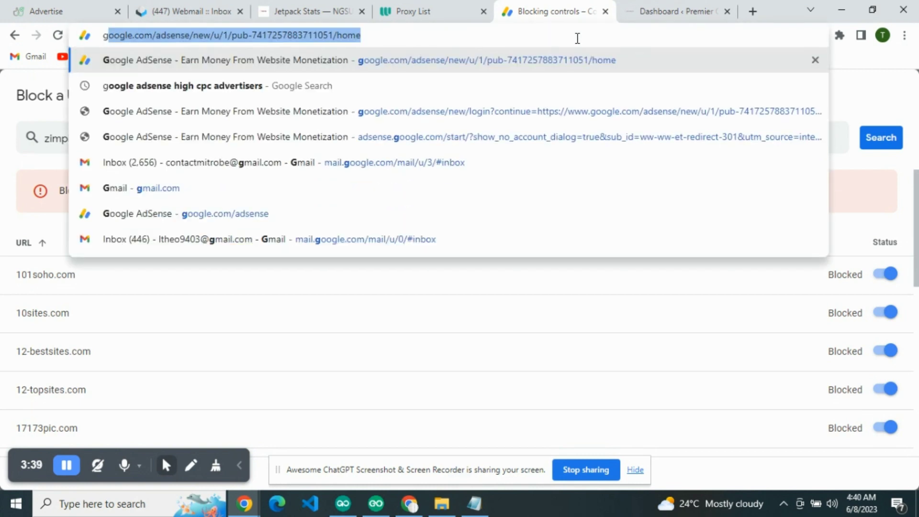
click(568, 66)
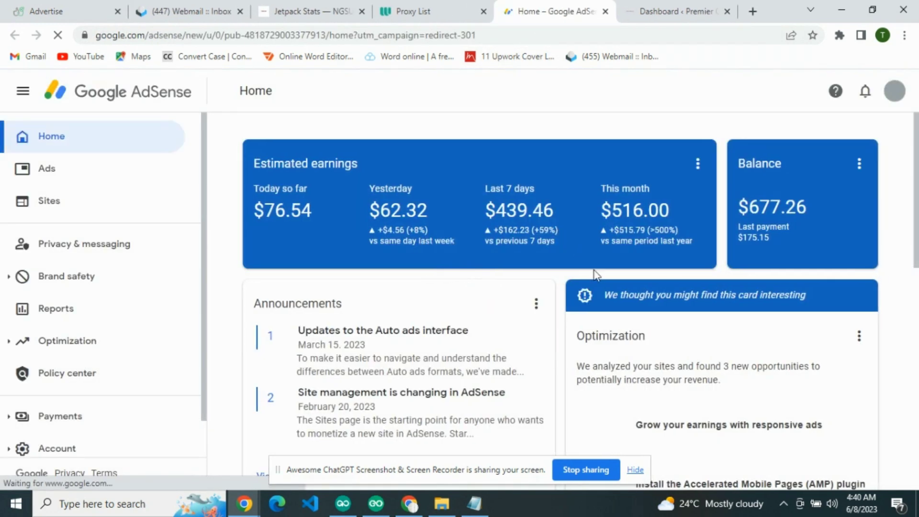
drag(916, 167, 914, 447)
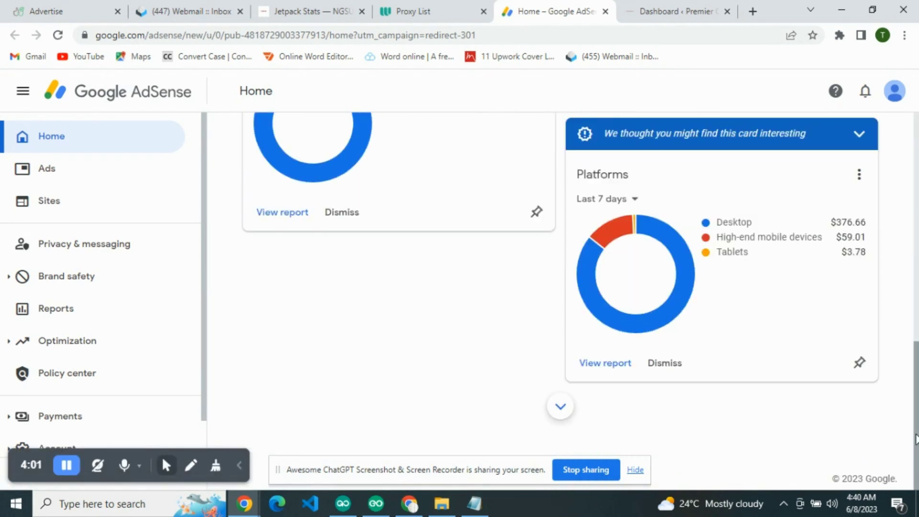
Load more cards and set the Performance card to Today so far, showing a $5.47 CPC
click(558, 409)
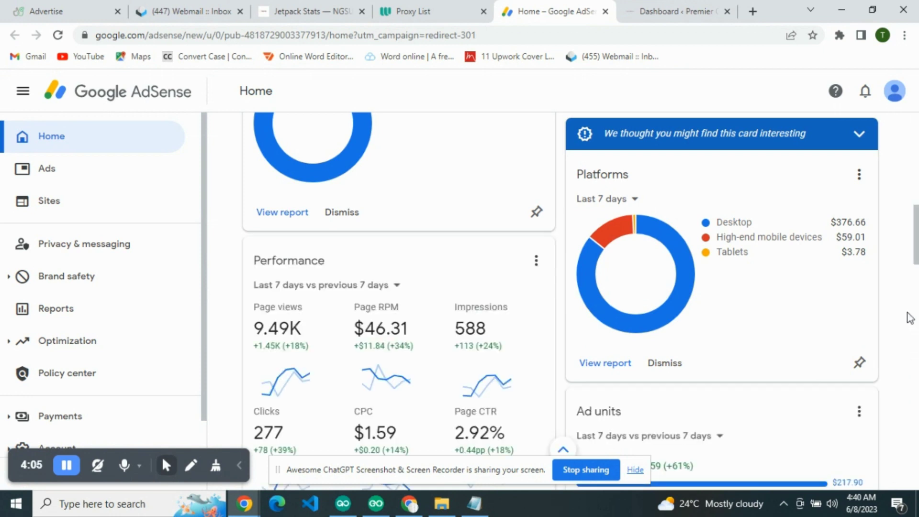
click(360, 287)
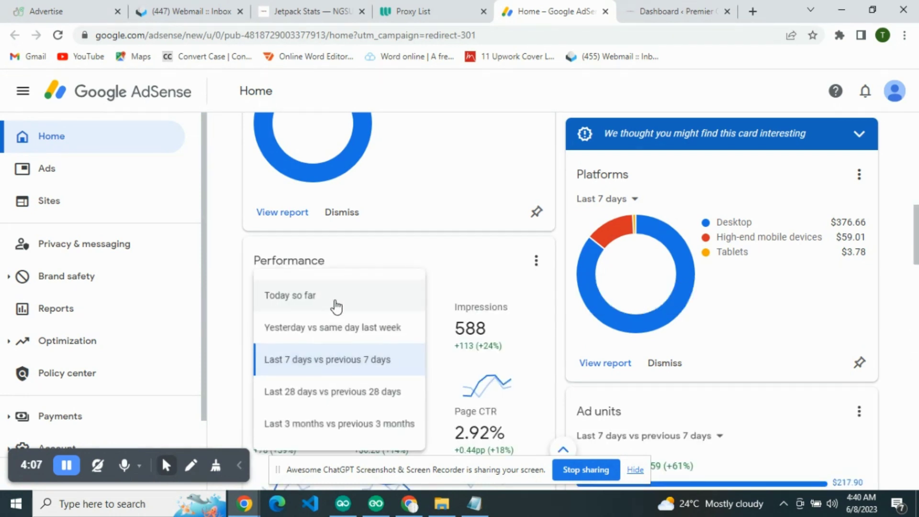
click(302, 305)
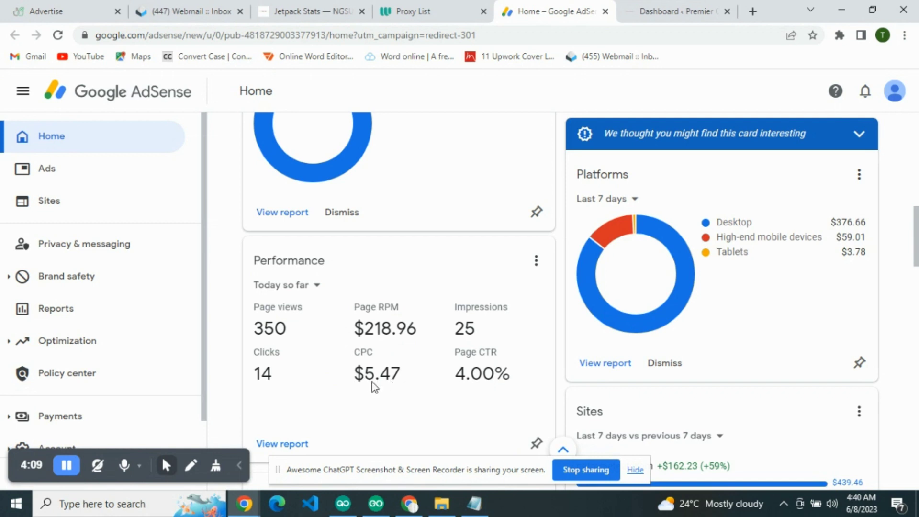